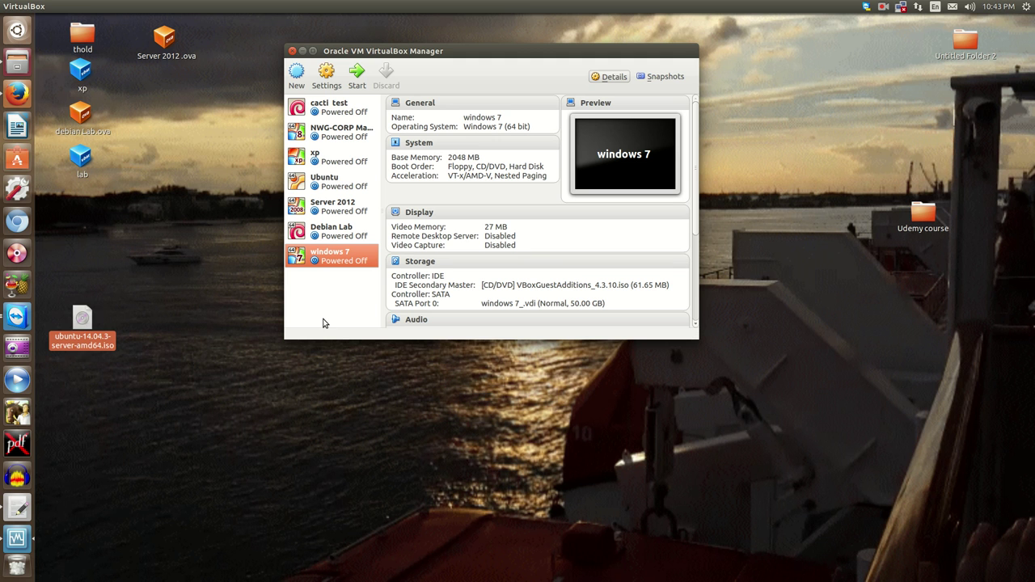
Start a new virtual machine named "Ubuntu Website Lab" and give it 1024 MB of memory
click(298, 76)
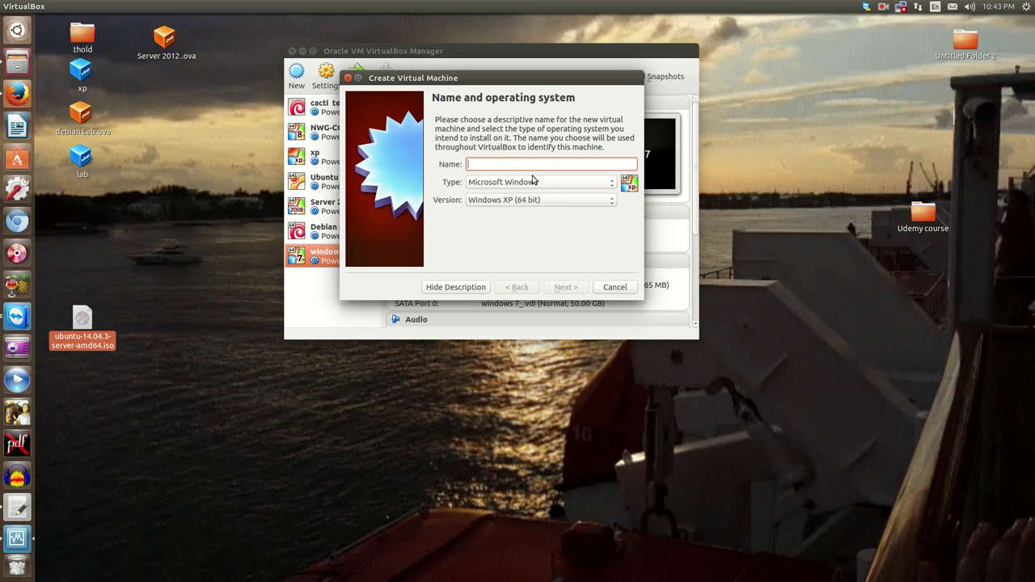
text(Ubuntu )
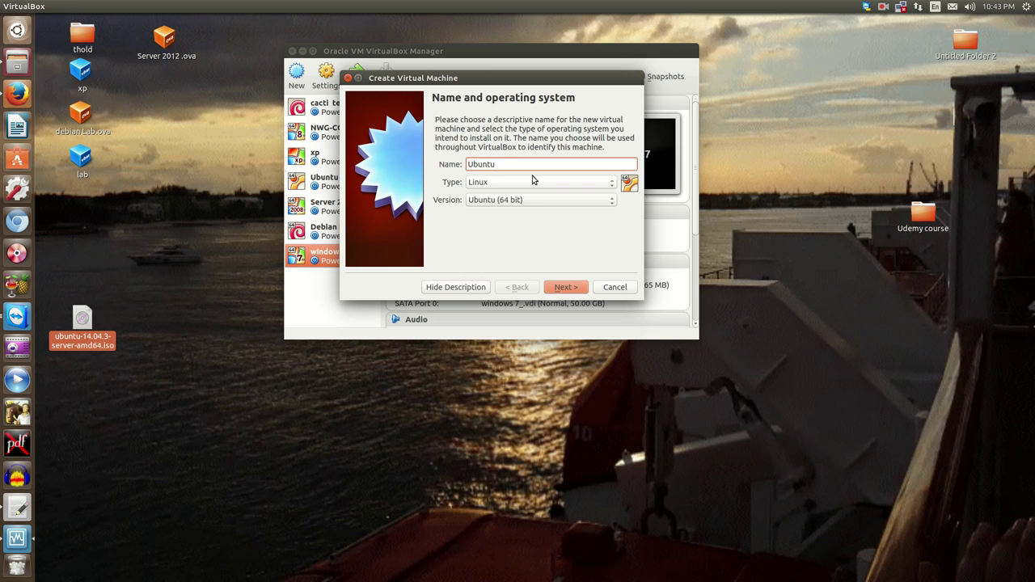
text(Website Lab)
click(579, 289)
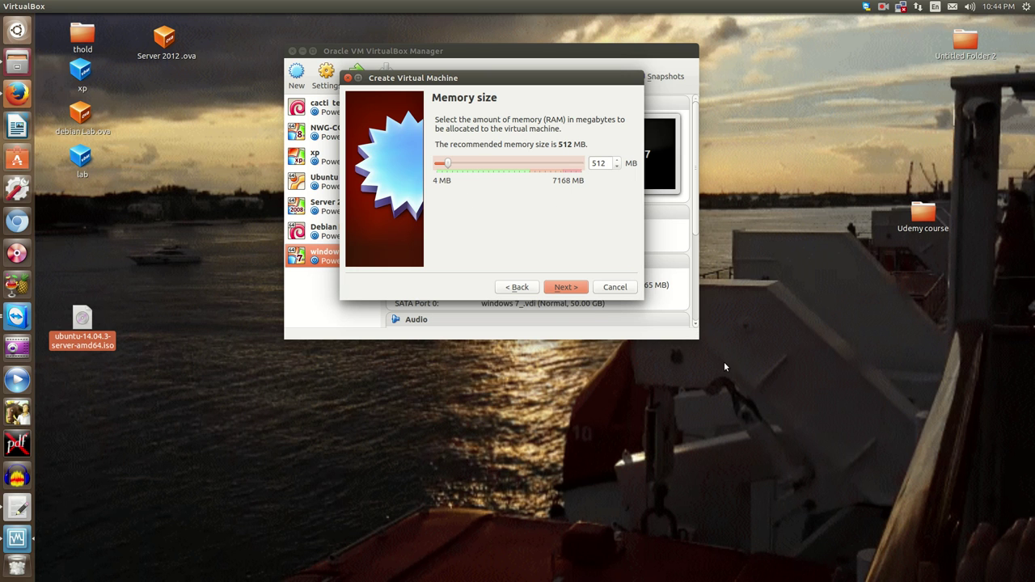
double_click(608, 163)
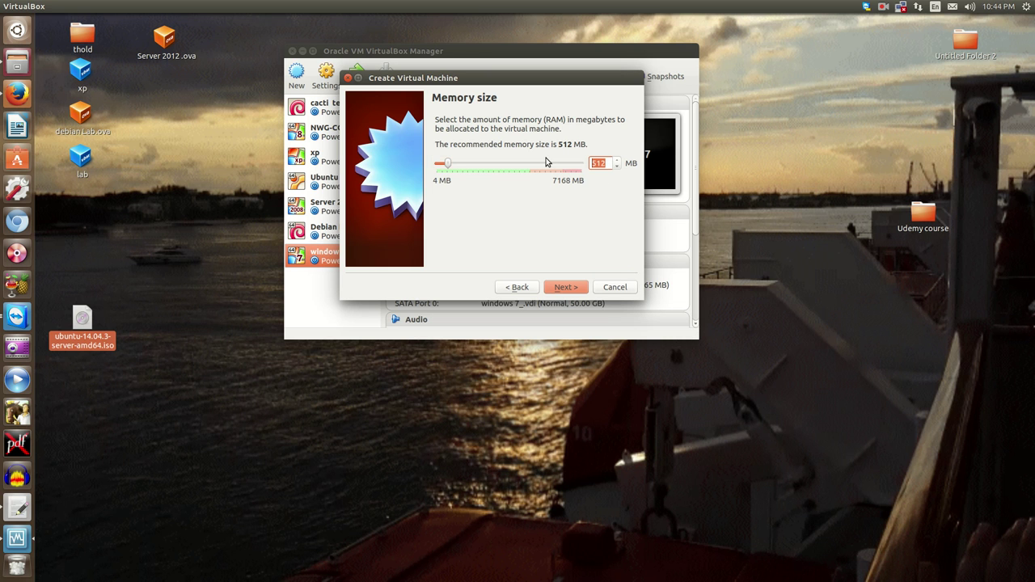
text(1024)
click(565, 287)
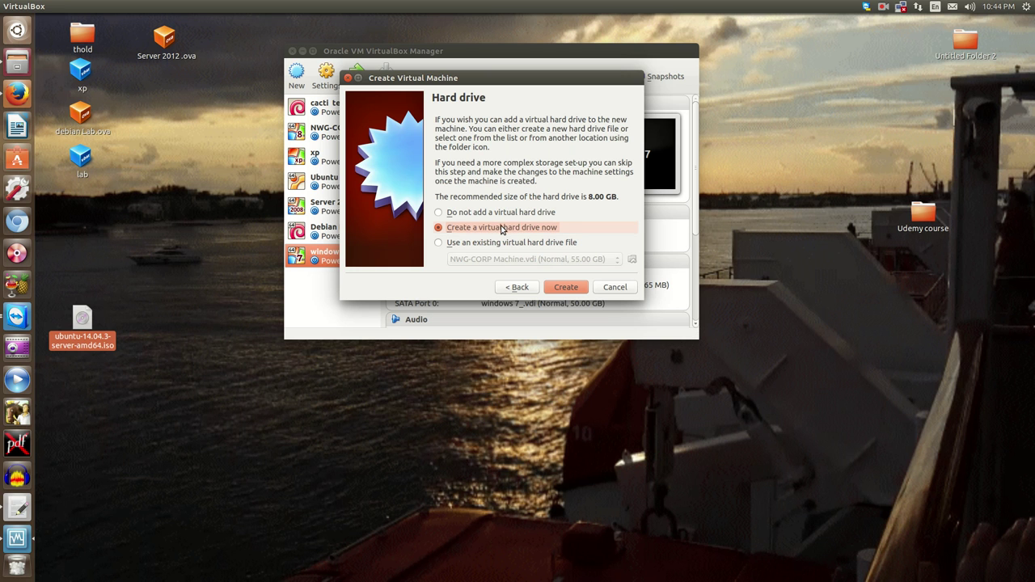
Create a dynamically allocated VDI virtual hard drive of 25 GB for the new machine
click(579, 287)
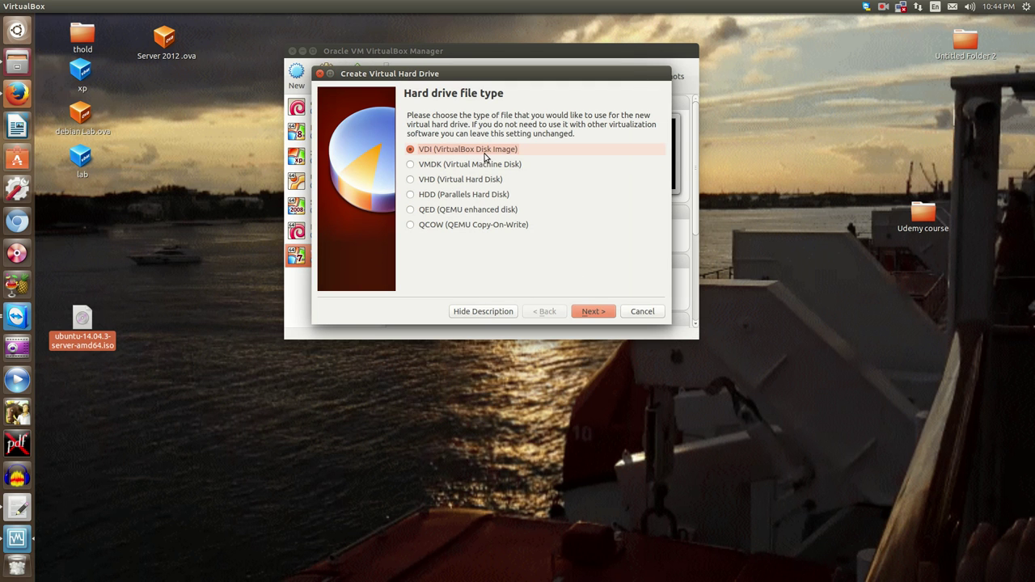
click(598, 311)
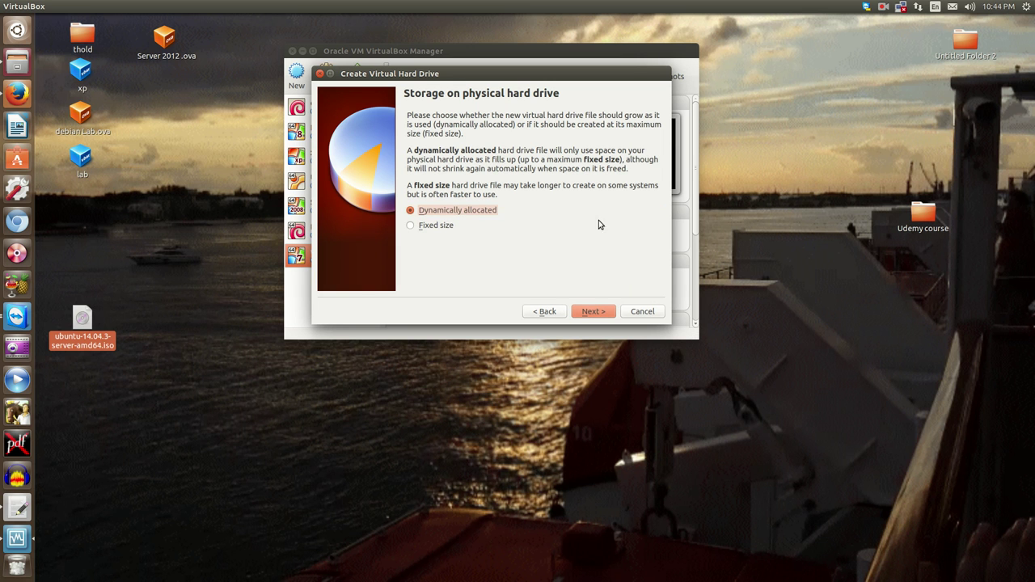
click(594, 311)
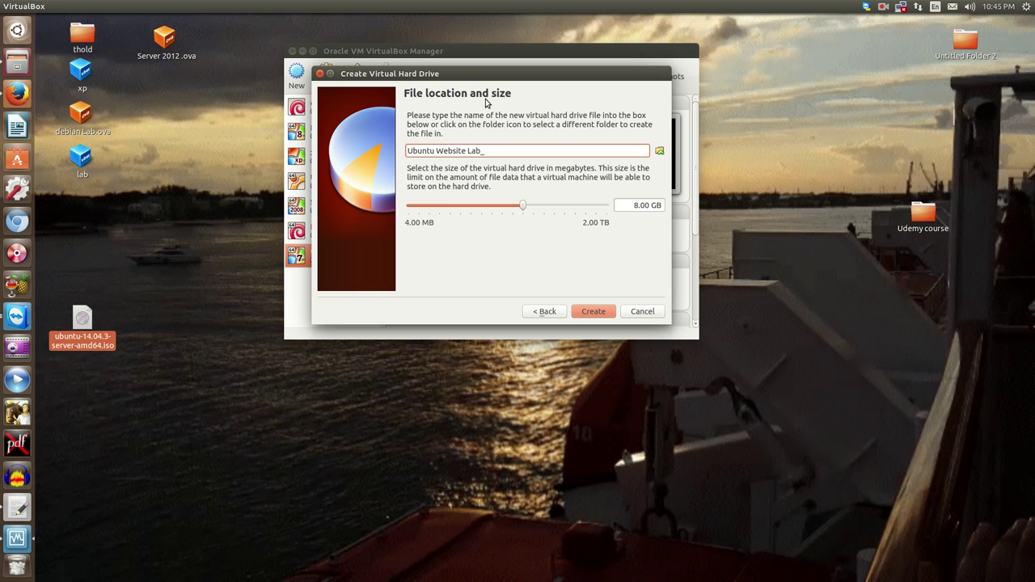
click(638, 204)
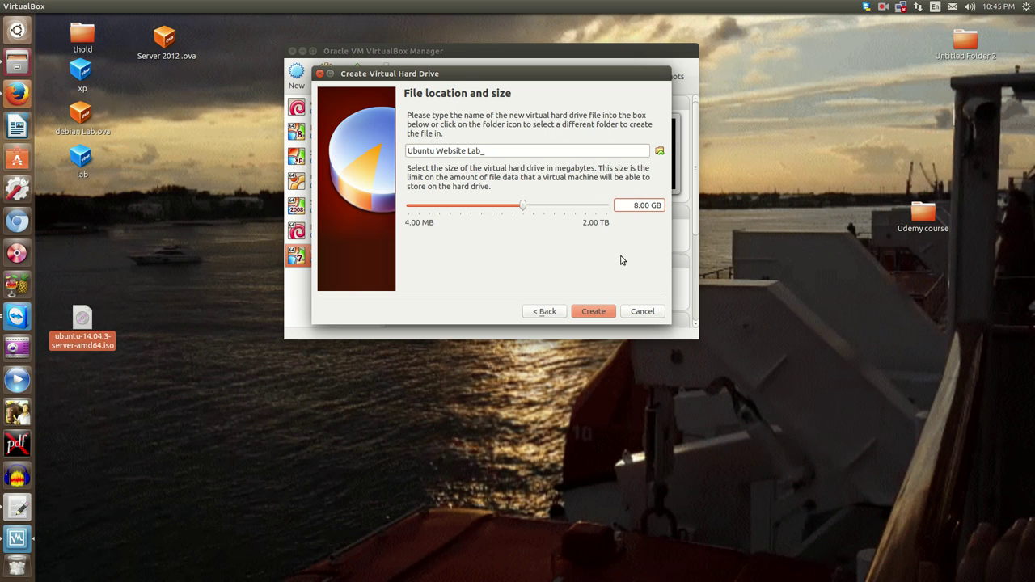
key(BackSpace)
text(25)
click(599, 314)
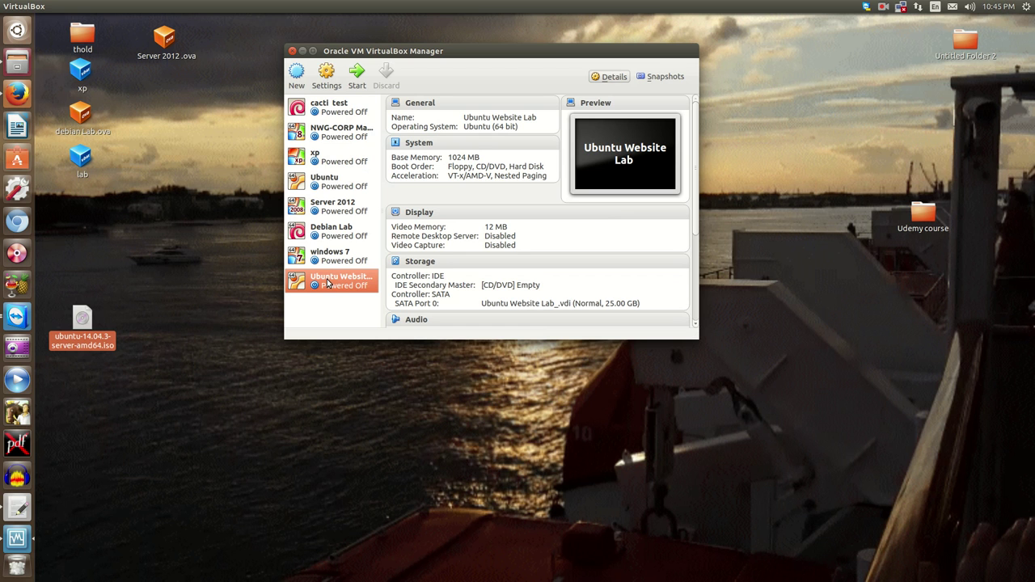
Attach network adapter 1 of the Ubuntu Website Lab machine to a Bridged Adapter on eth0
click(312, 74)
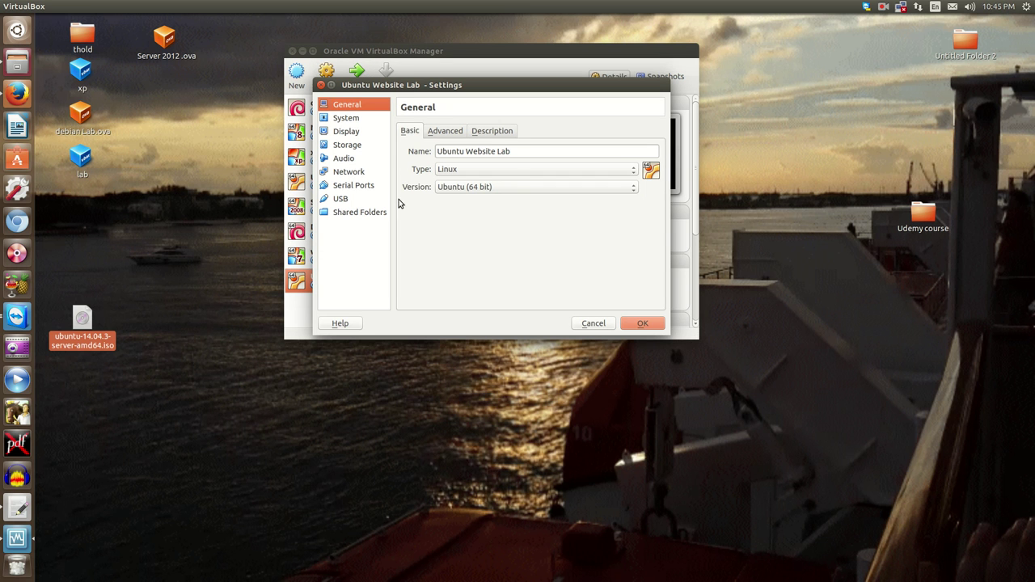
click(351, 174)
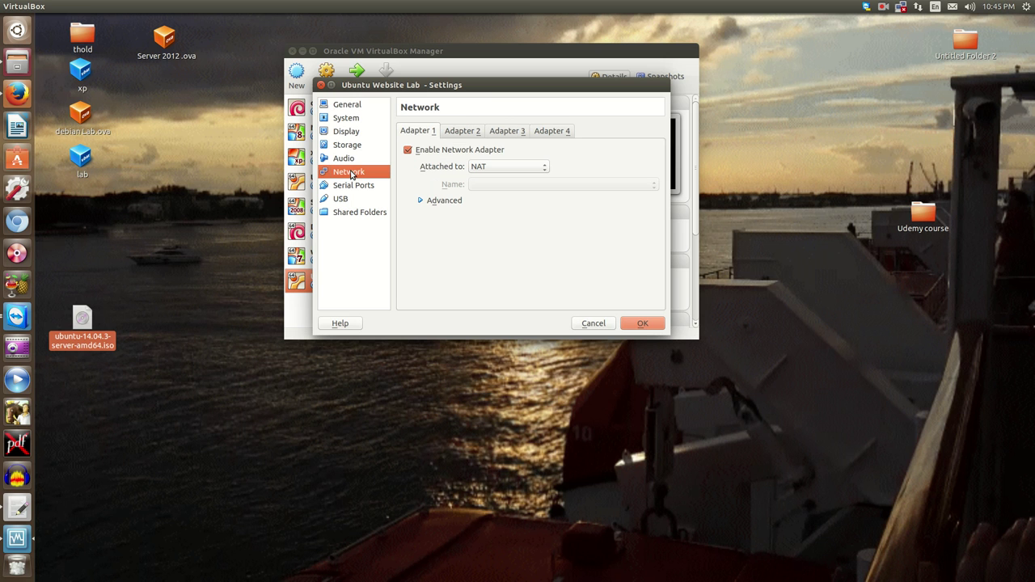
click(510, 169)
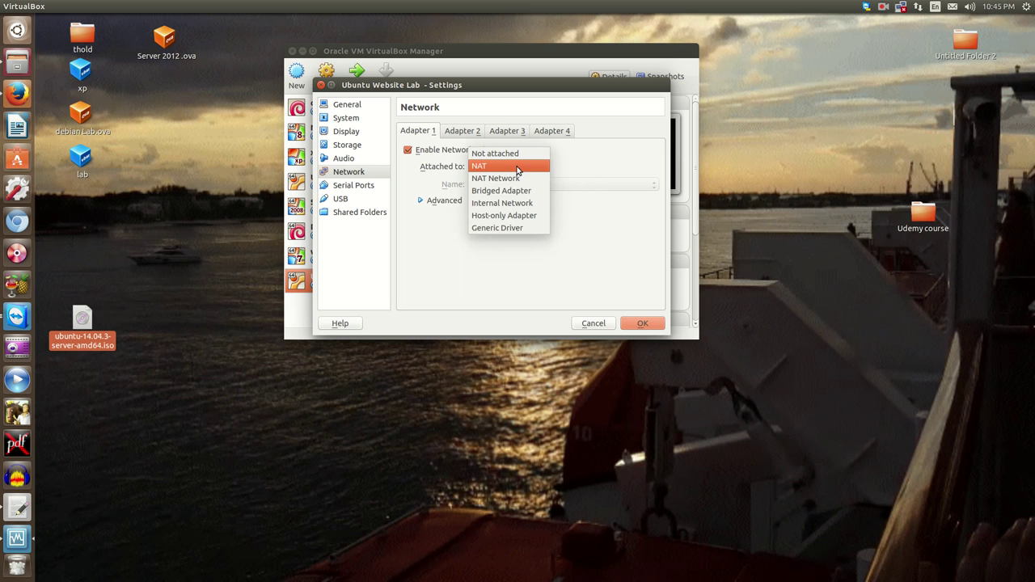
click(527, 193)
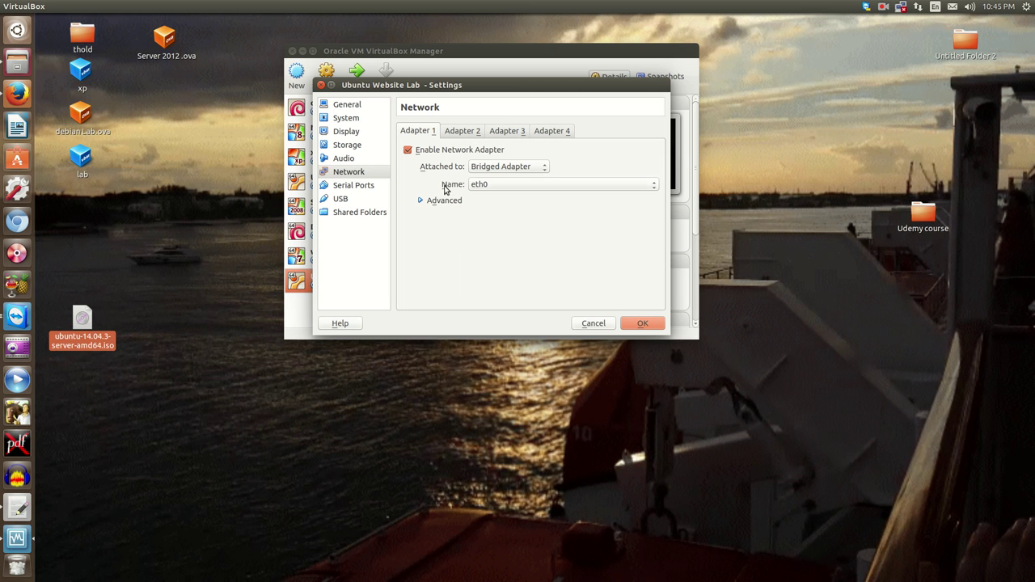
click(520, 187)
click(520, 186)
click(653, 323)
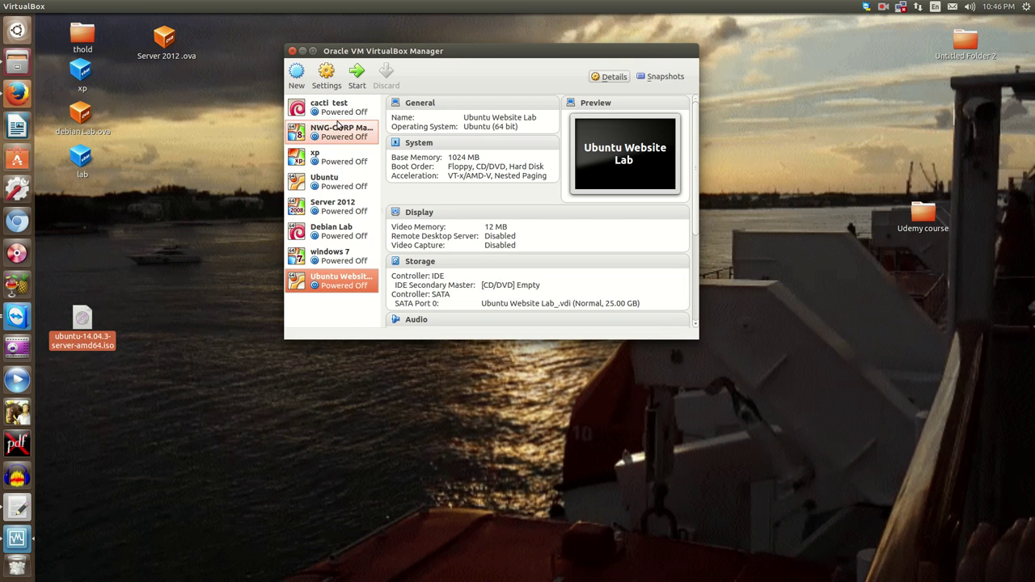
Start the Ubuntu Website Lab machine with ubuntu-14.04.3-server-amd64.iso from the Desktop as its start-up disk
click(356, 78)
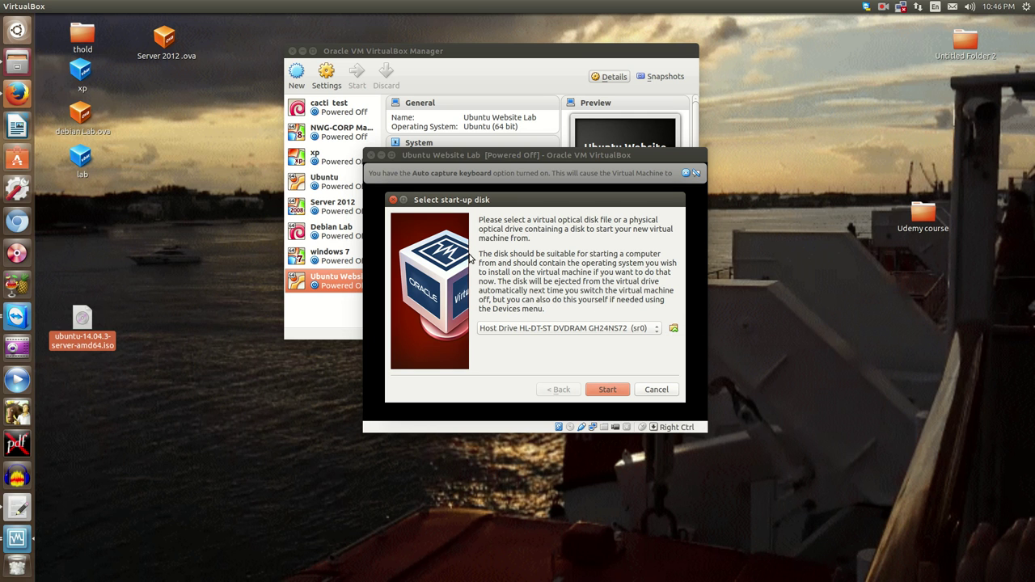
click(675, 330)
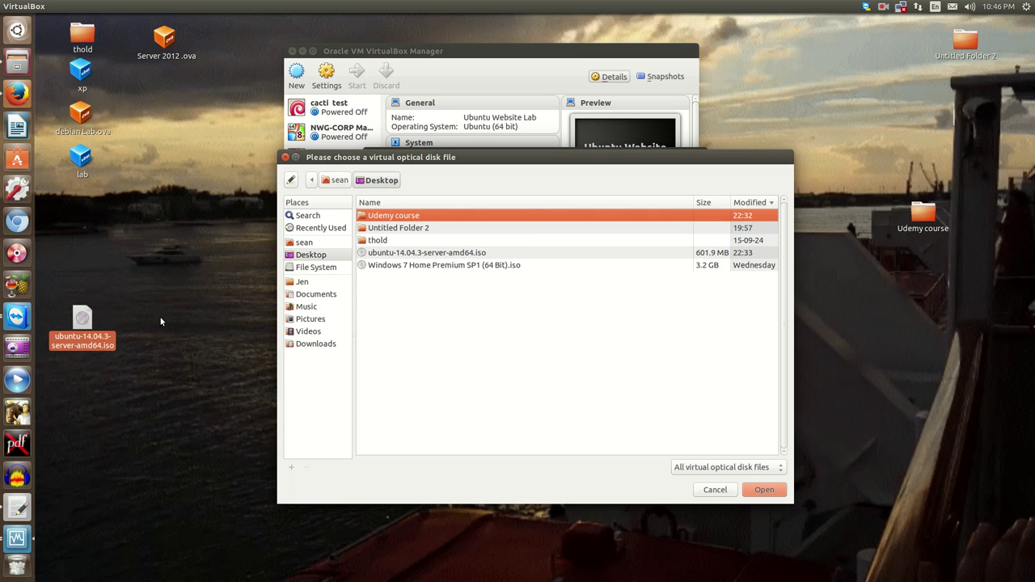
click(321, 257)
click(426, 257)
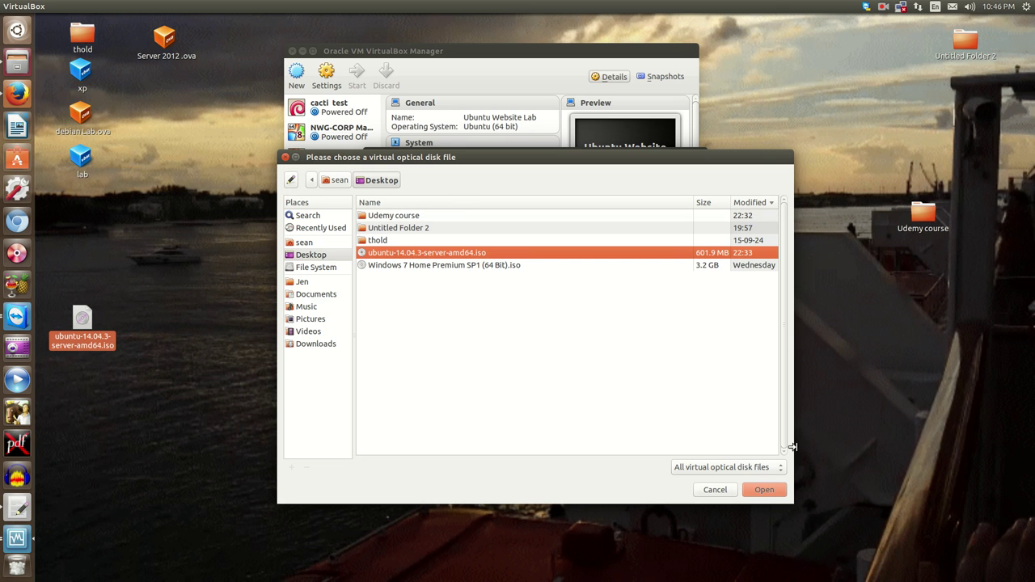
click(777, 494)
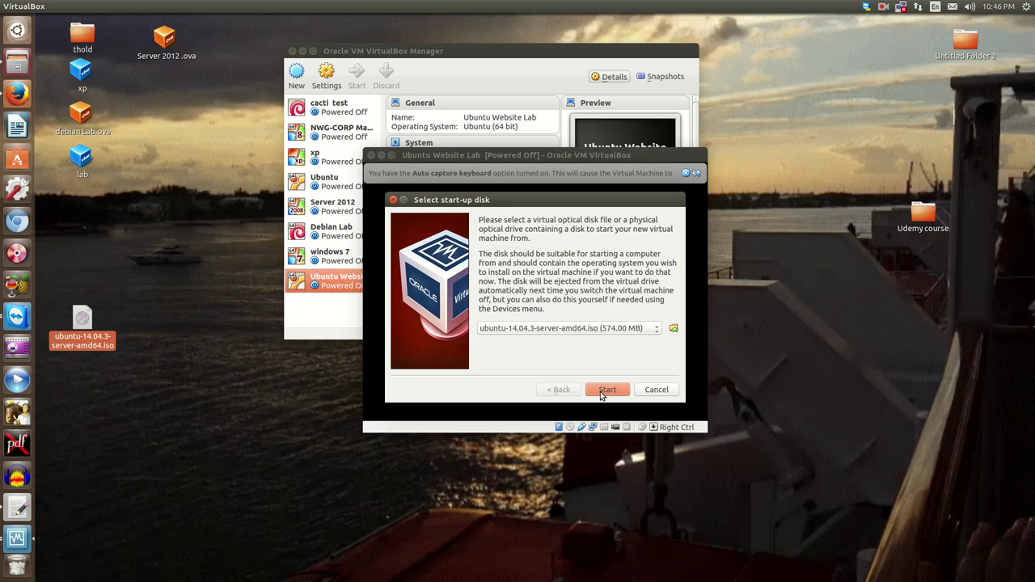
click(607, 390)
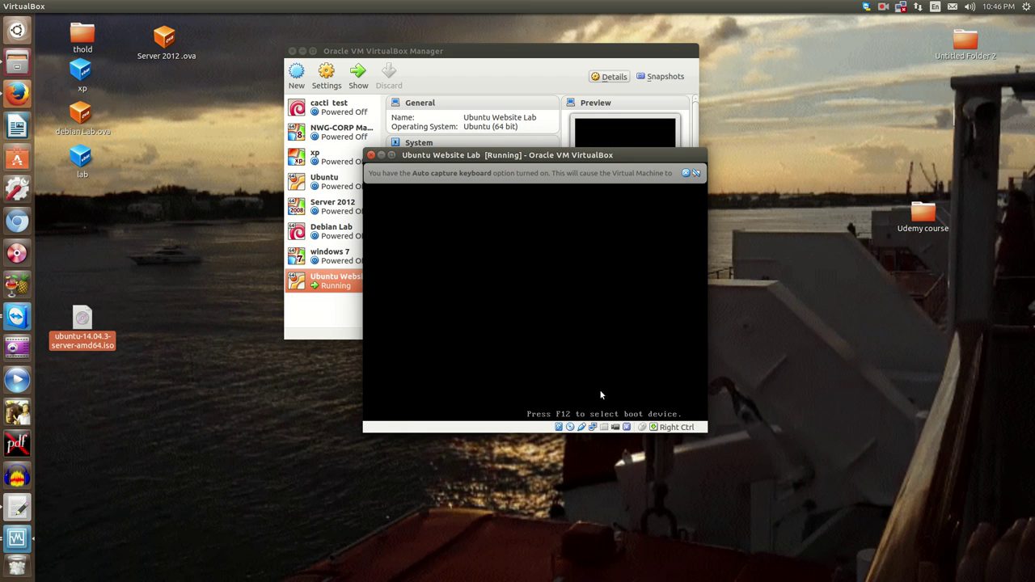
Maximize the running virtual machine's window and switch it to fullscreen mode
click(390, 155)
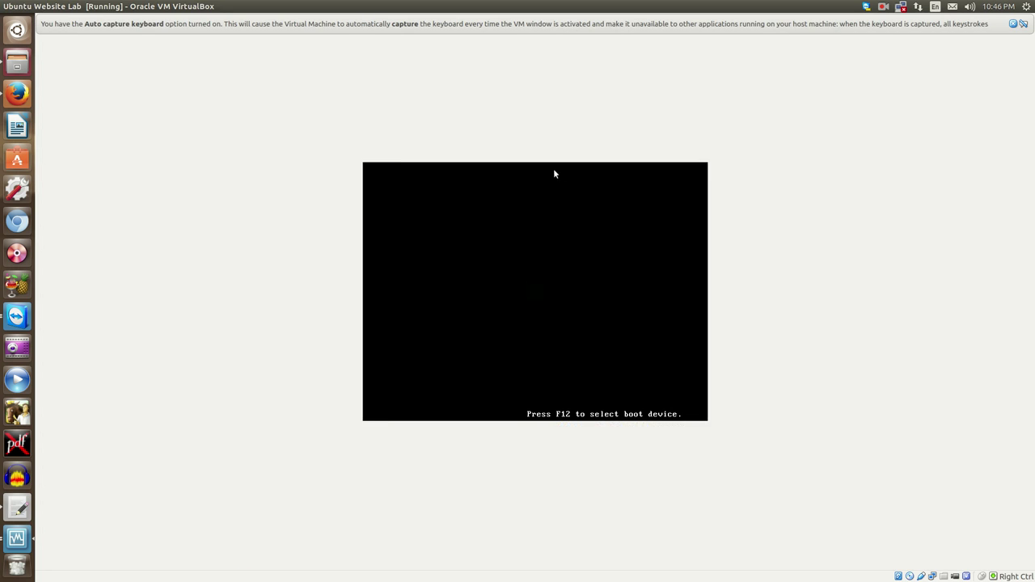
click(89, 8)
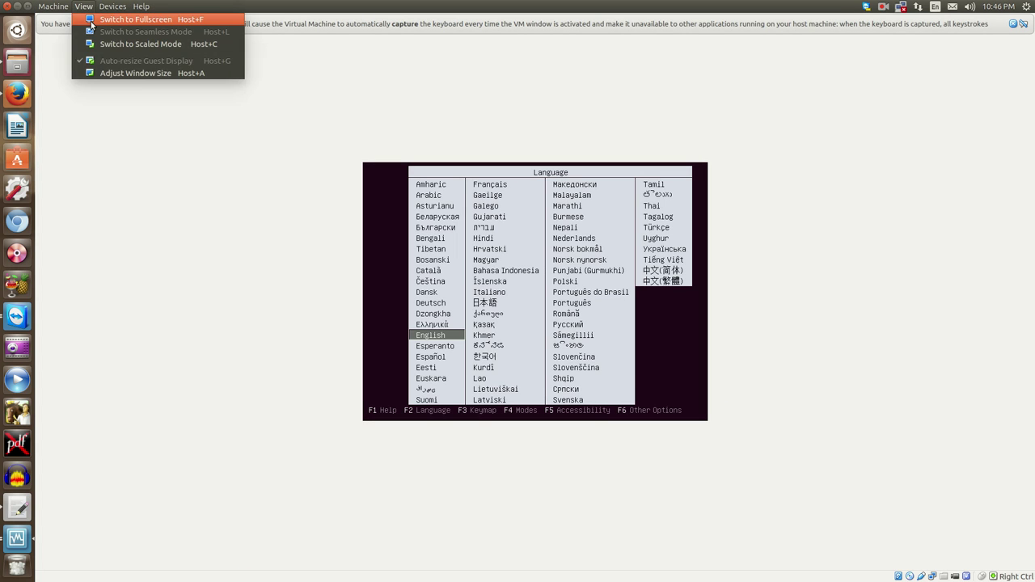
click(109, 25)
click(566, 359)
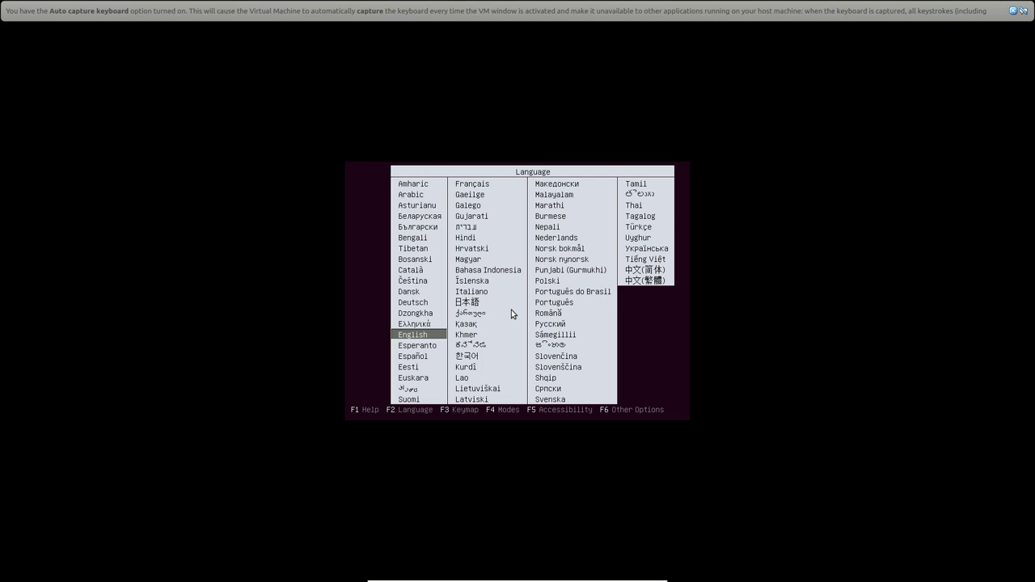
Launch the Ubuntu Server installation in English and choose United States as the location
key(Return)
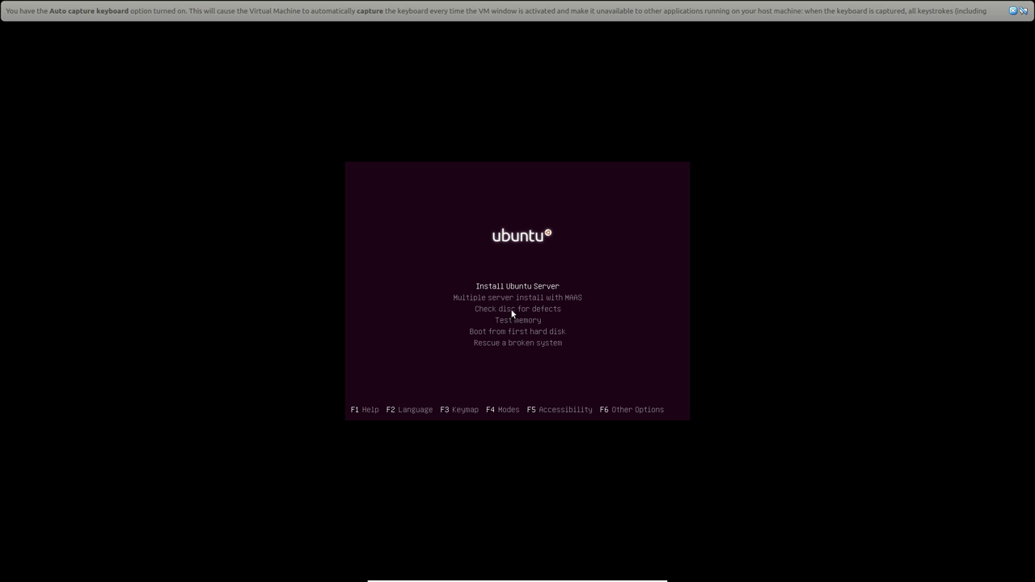
key(Return)
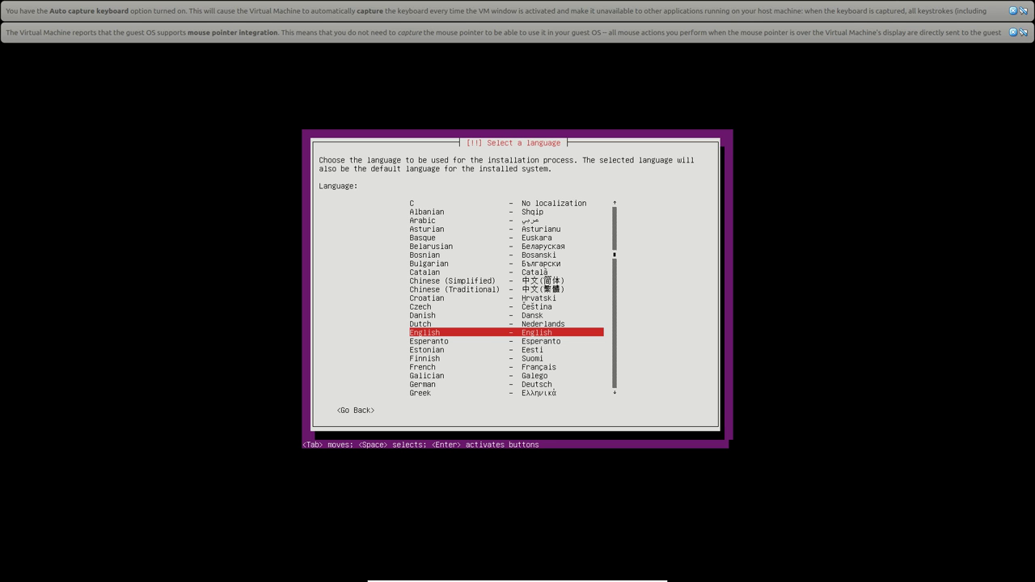
key(Return)
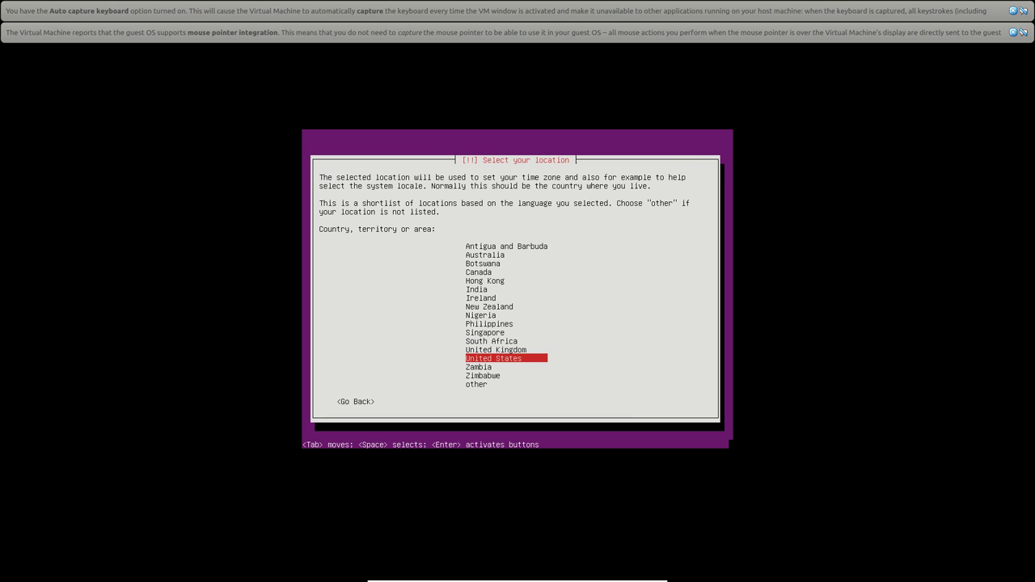
key(Return)
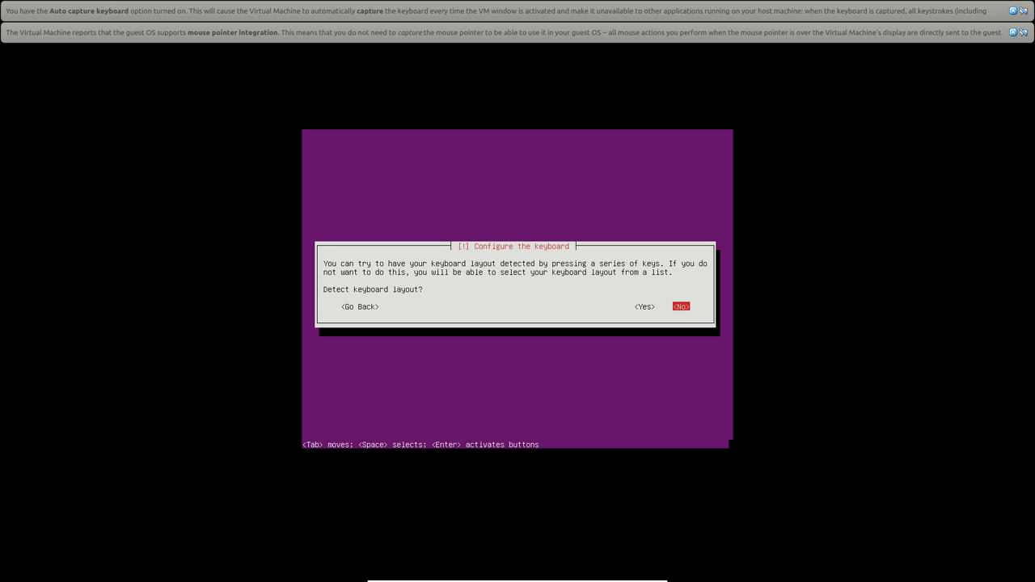
Decline keyboard layout detection and choose English (US) as both the keyboard's country of origin and its layout
key(Return)
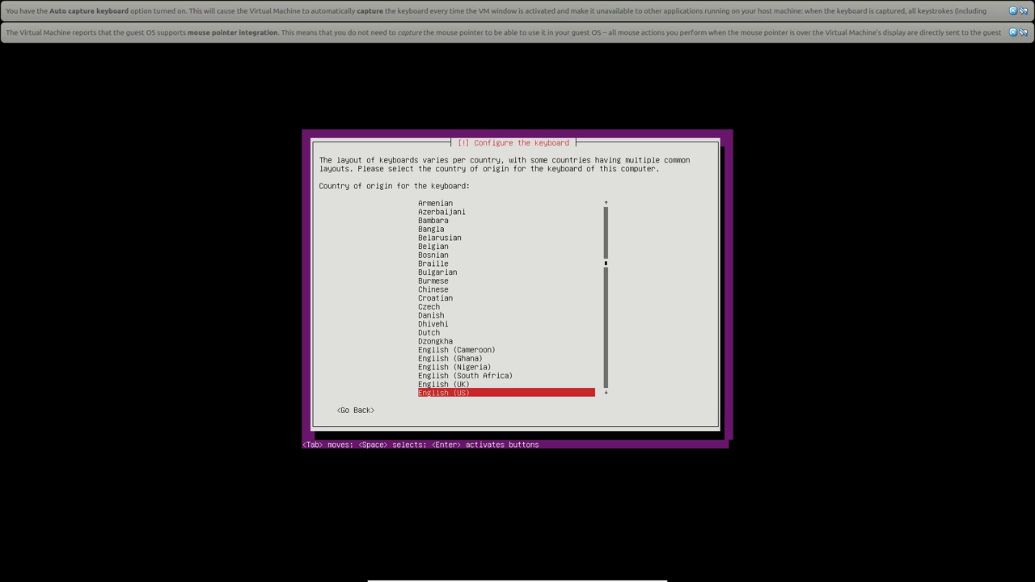
key(Return)
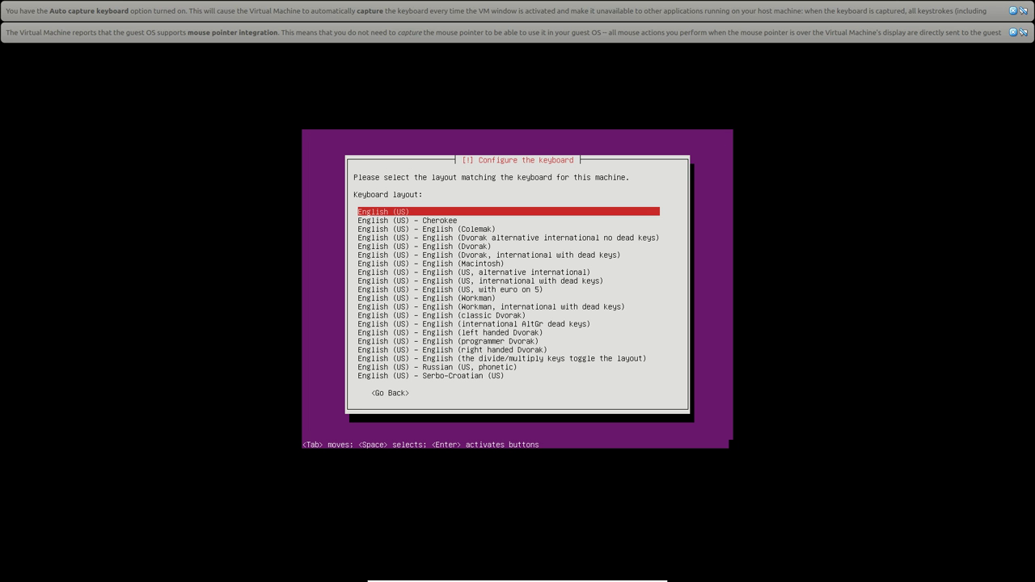
key(Return)
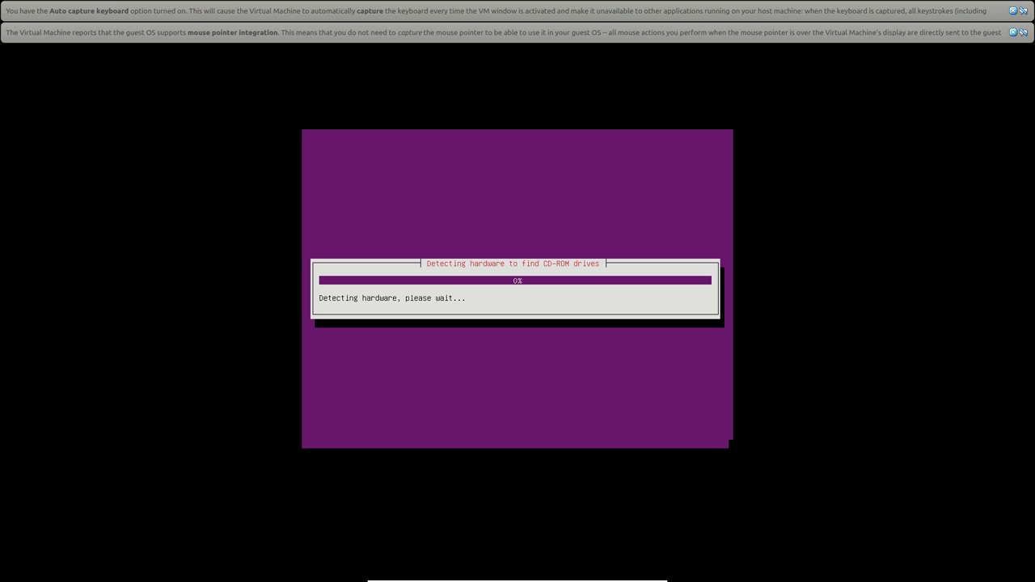